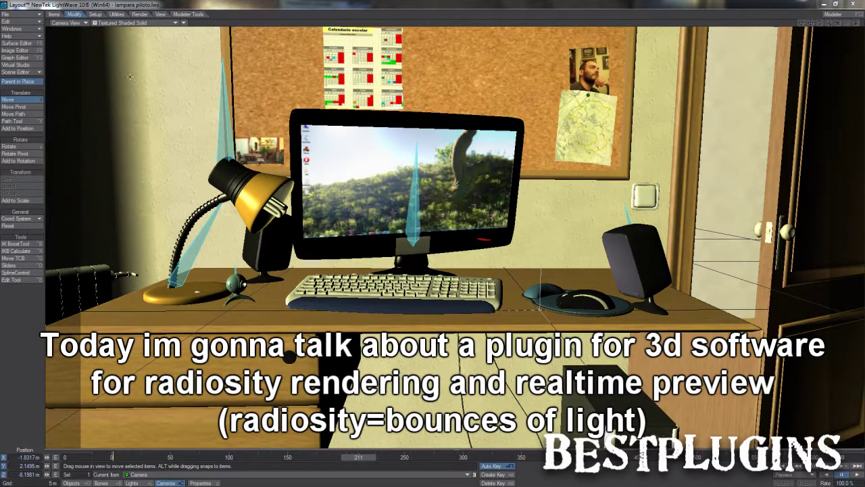
# Step: Switch to the Utilities tab to show the Commands, LScript and Plugins tools
pyautogui.click(116, 14)
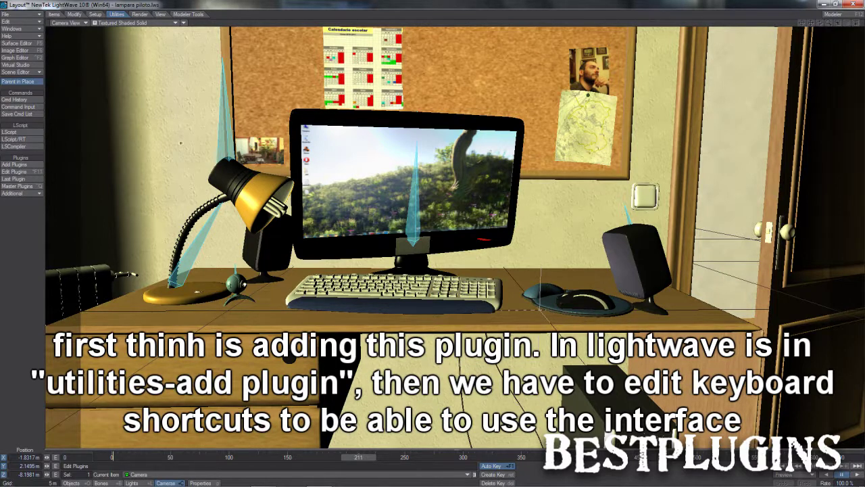
# Step: Review the FPrime shortcuts in Edit > Configure Keys, then close the dialog
pyautogui.click(36, 16)
pyautogui.click(27, 23)
pyautogui.click(28, 23)
pyautogui.click(41, 25)
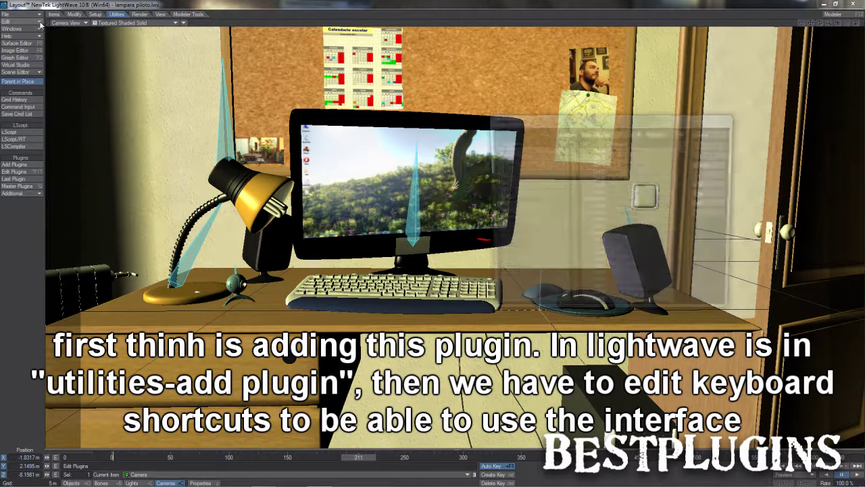
pyautogui.moveTo(684, 143); pyautogui.dragTo(684, 168)
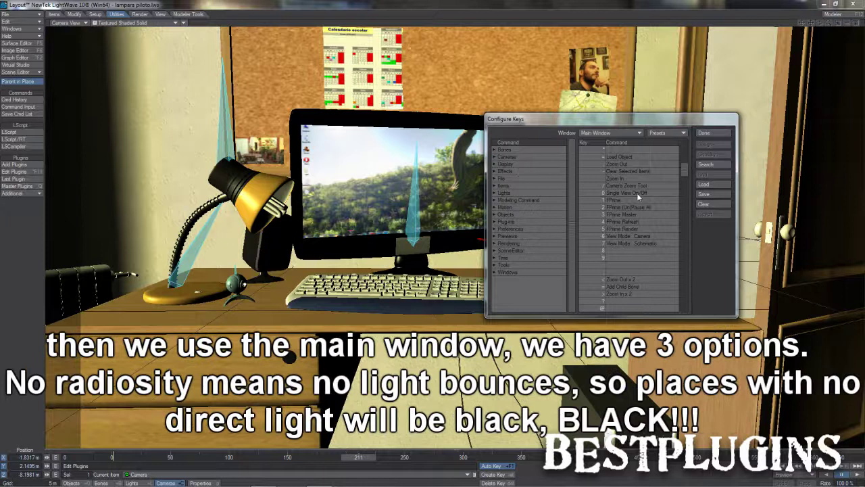
pyautogui.press('Escape')
# Step: Open FPrime 3.5 with F12, enable No Radiosity, and arrange the panel beside an enlarged live preview
pyautogui.press('F12')
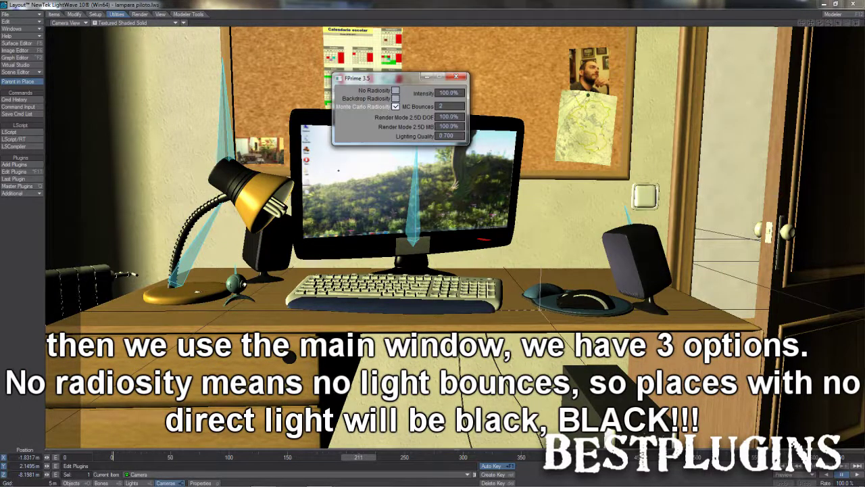
pyautogui.moveTo(396, 74); pyautogui.dragTo(246, 68)
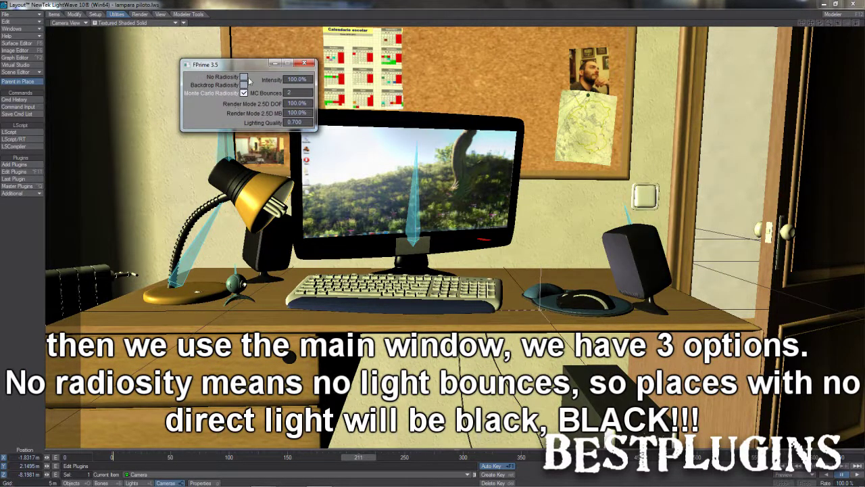
pyautogui.click(243, 77)
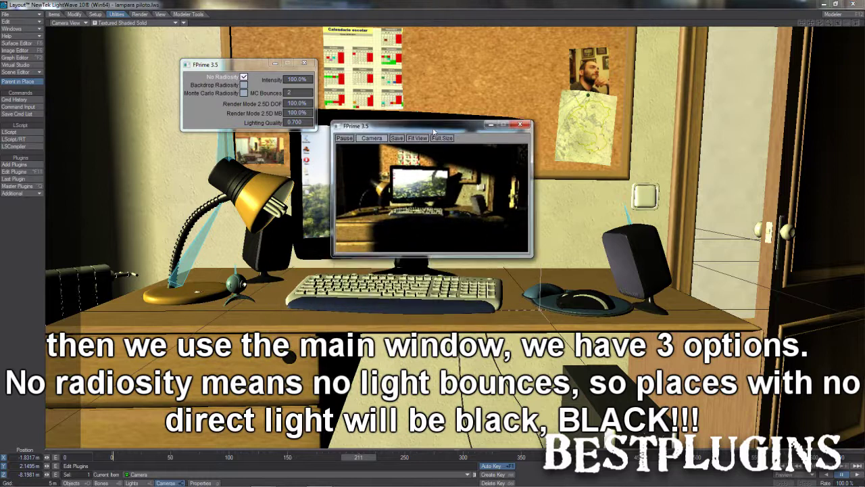
pyautogui.click(440, 139)
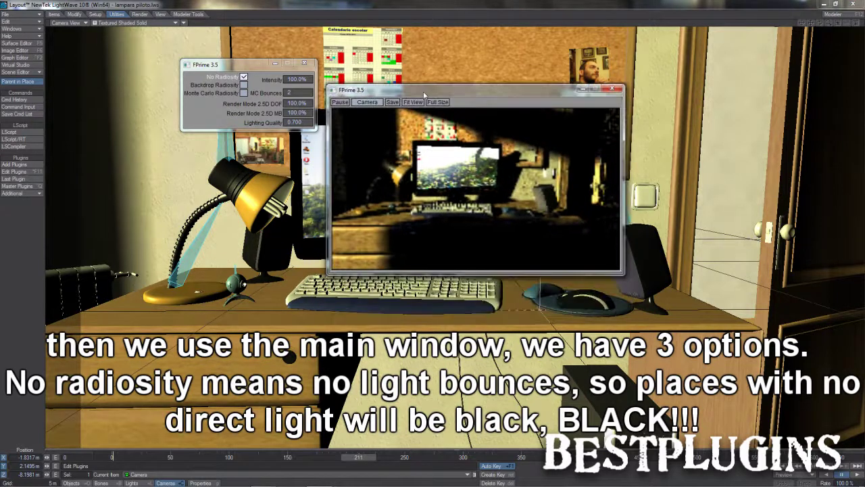
pyautogui.moveTo(427, 131); pyautogui.dragTo(410, 125)
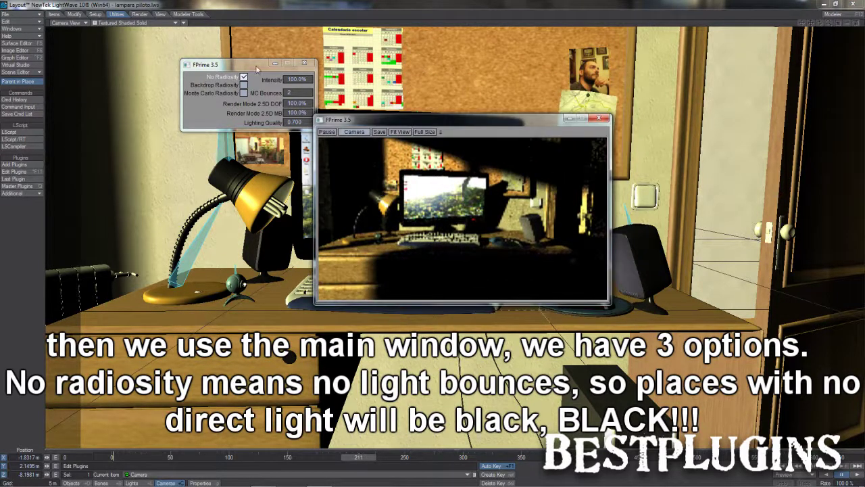
pyautogui.moveTo(256, 65); pyautogui.dragTo(244, 146)
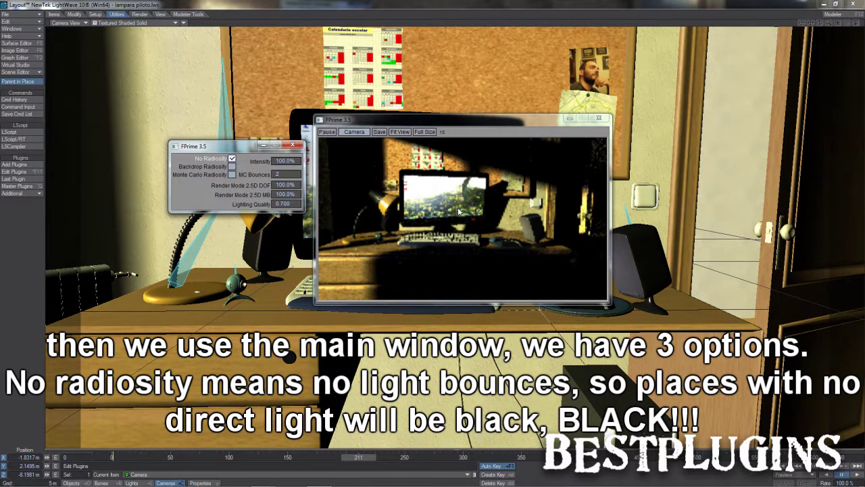
# Step: Enable Backdrop Radiosity, then Monte Carlo Radiosity, and let the preview refine
pyautogui.click(232, 166)
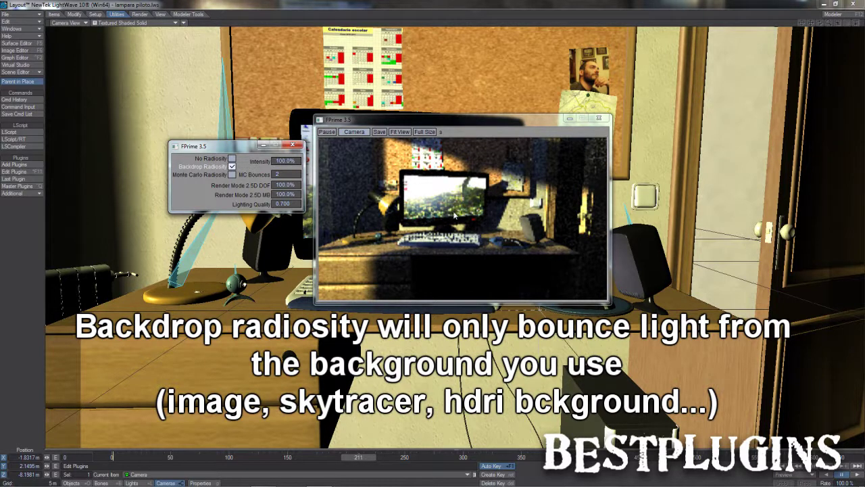
pyautogui.click(232, 175)
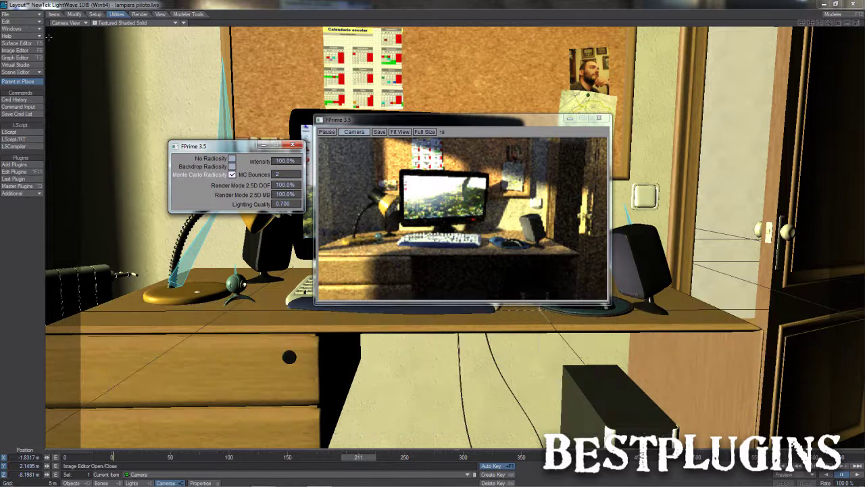
# Step: Use Modify > Move to bring the camera in close to the monitor
pyautogui.click(75, 14)
pyautogui.click(33, 99)
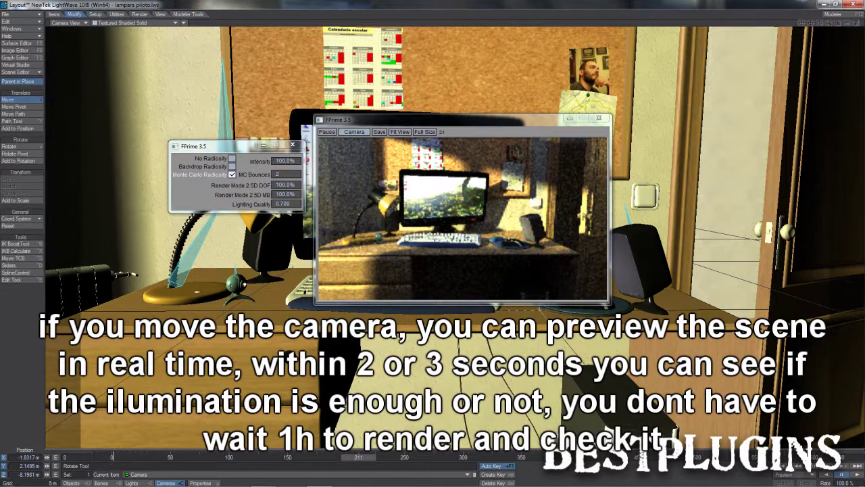
pyautogui.moveTo(230, 284)
pyautogui.mouseDown()
pyautogui.moveTo(260, 374)
pyautogui.moveTo(316, 428)
pyautogui.moveTo(49, 282)
pyautogui.mouseUp()
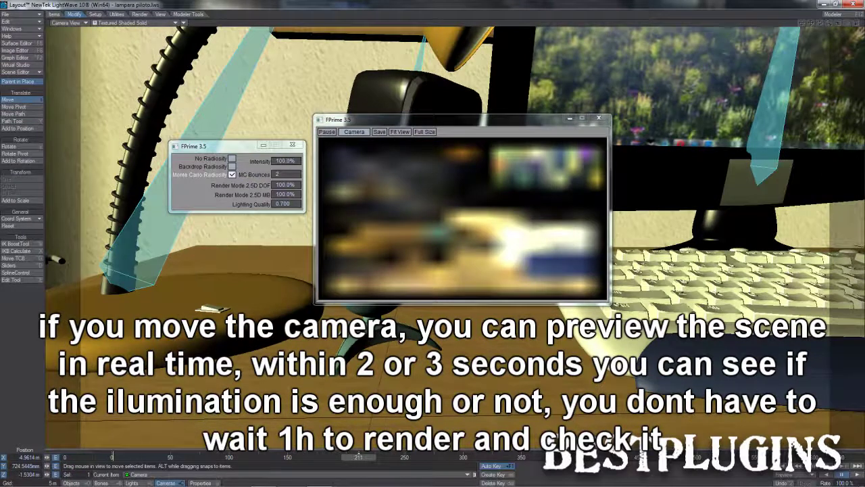
pyautogui.moveTo(49, 283)
pyautogui.mouseDown()
pyautogui.moveTo(355, 443)
pyautogui.moveTo(203, 338)
pyautogui.mouseUp()
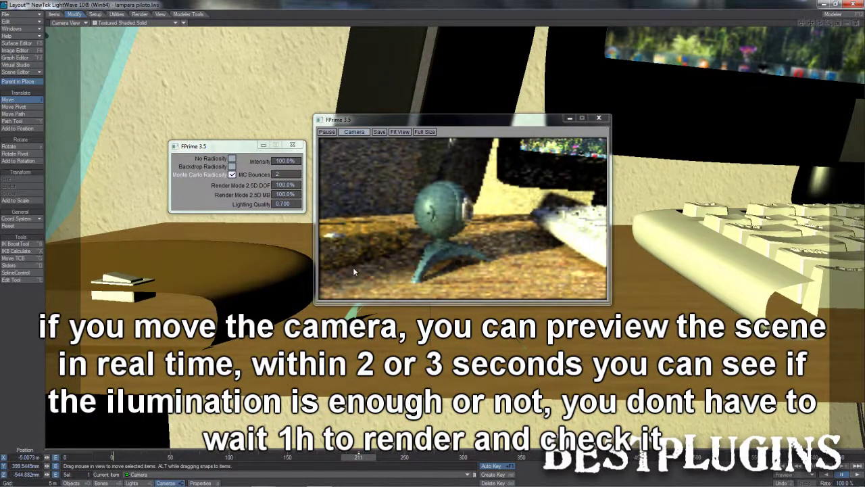
# Step: Drop the camera to the monitor base, then pull back and raise it to frame the whole desk
pyautogui.moveTo(456, 244); pyautogui.dragTo(420, 223)
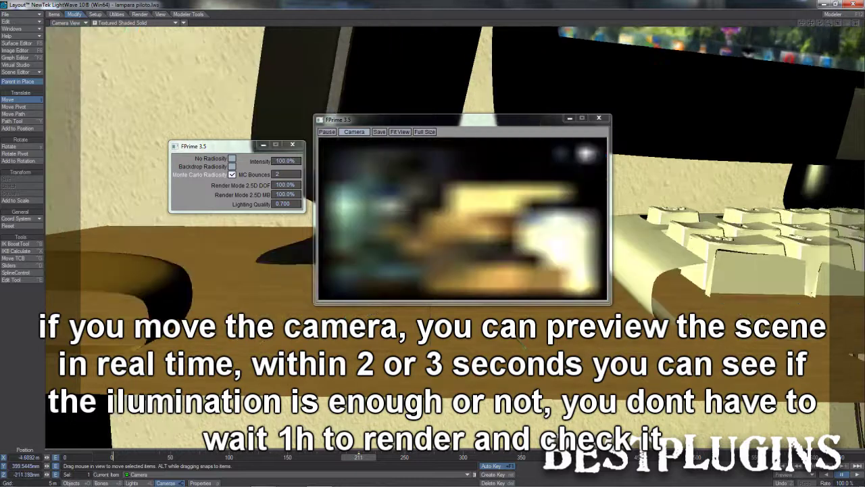
pyautogui.moveTo(473, 243)
pyautogui.mouseDown()
pyautogui.moveTo(522, 239)
pyautogui.moveTo(165, 198)
pyautogui.moveTo(167, 277)
pyautogui.moveTo(47, 200)
pyautogui.moveTo(163, 223)
pyautogui.mouseUp()
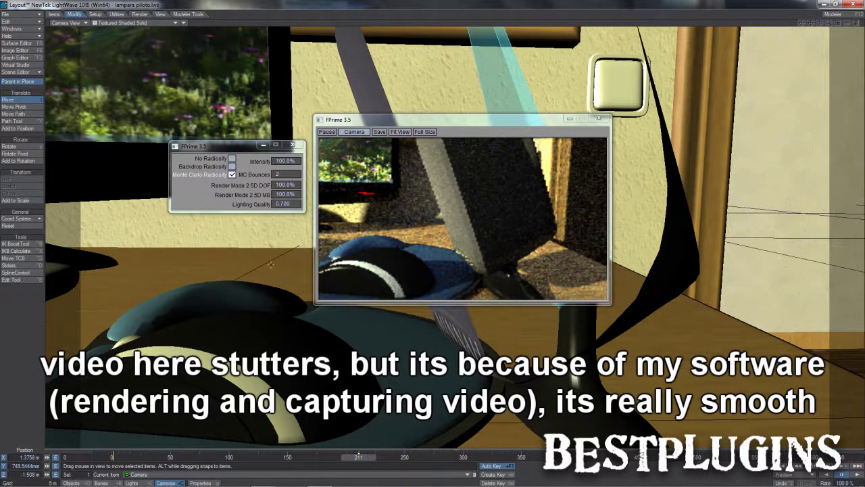
pyautogui.moveTo(268, 263); pyautogui.dragTo(539, 118)
pyautogui.moveTo(683, 372)
pyautogui.mouseDown()
pyautogui.moveTo(601, 428)
pyautogui.moveTo(598, 126)
pyautogui.mouseUp()
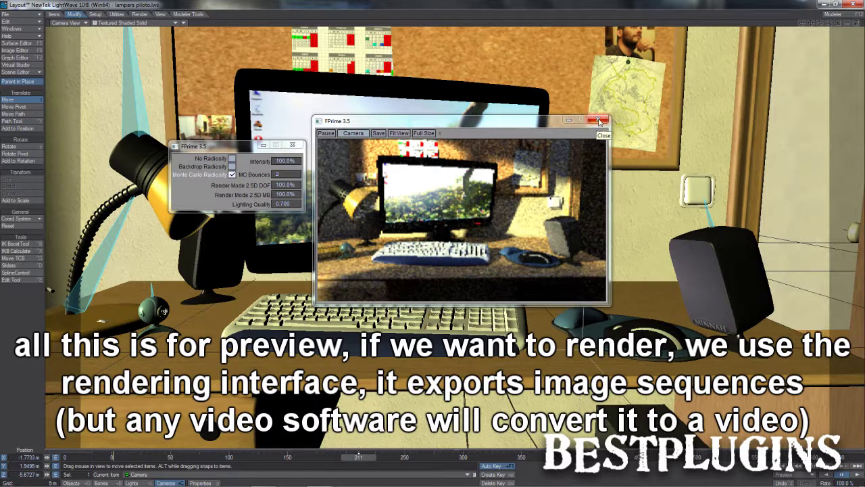
# Step: Close the FPrime preview and settings, then open the FPrime render panel with F10 and select its end frame
pyautogui.click(599, 121)
pyautogui.click(292, 145)
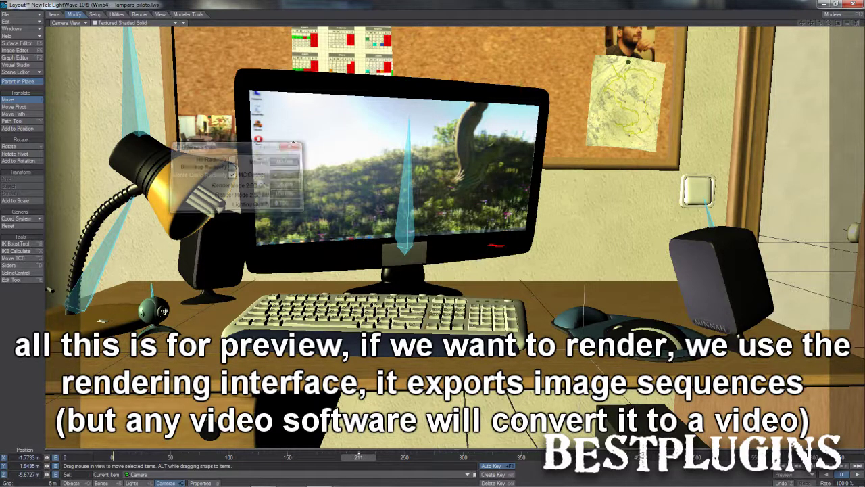
pyautogui.press('F10')
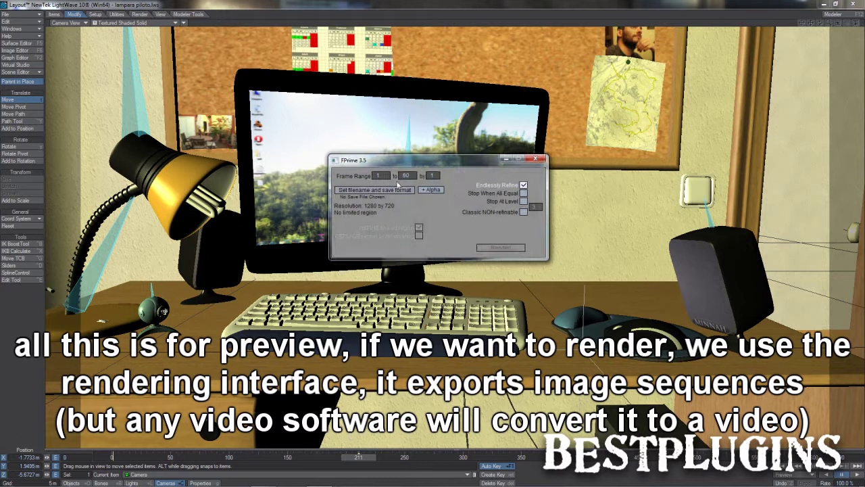
pyautogui.click(407, 176)
# Step: Set the render output to the existing frame sequence file name after reviewing the image formats
pyautogui.click(405, 189)
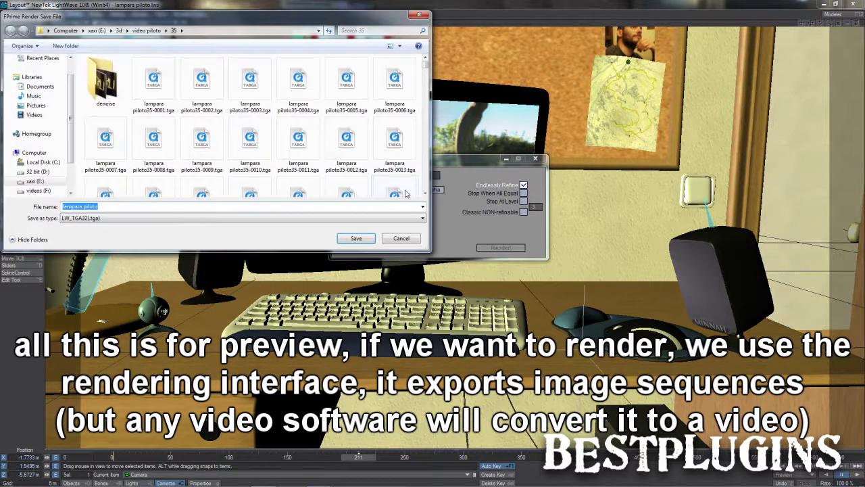
pyautogui.click(154, 94)
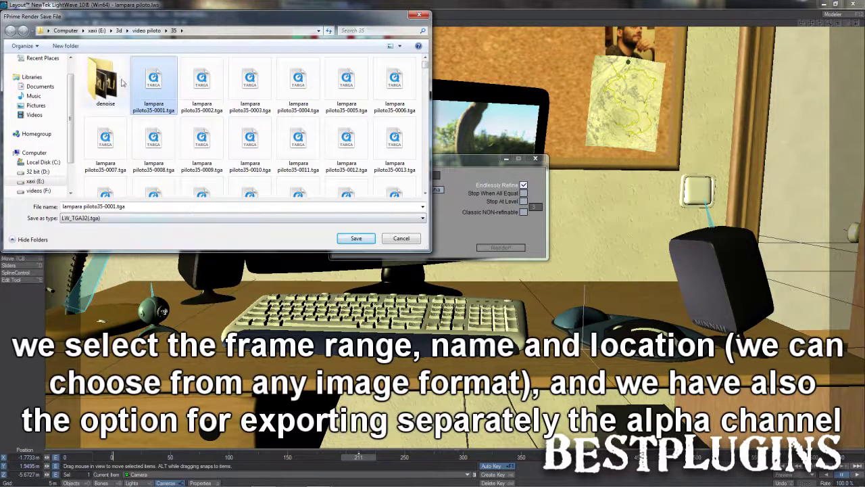
pyautogui.click(372, 217)
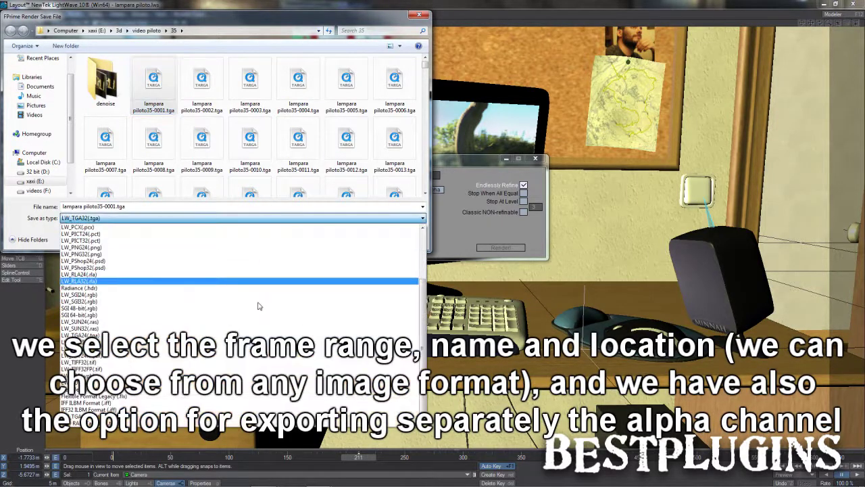
pyautogui.click(428, 139)
pyautogui.click(399, 239)
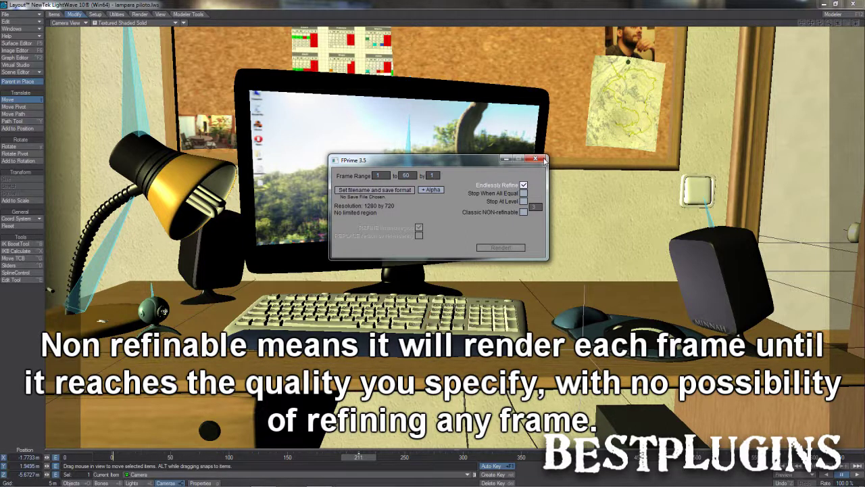
# Step: Close the FPrime 3.5 render window to reveal the full desk scene
pyautogui.click(538, 160)
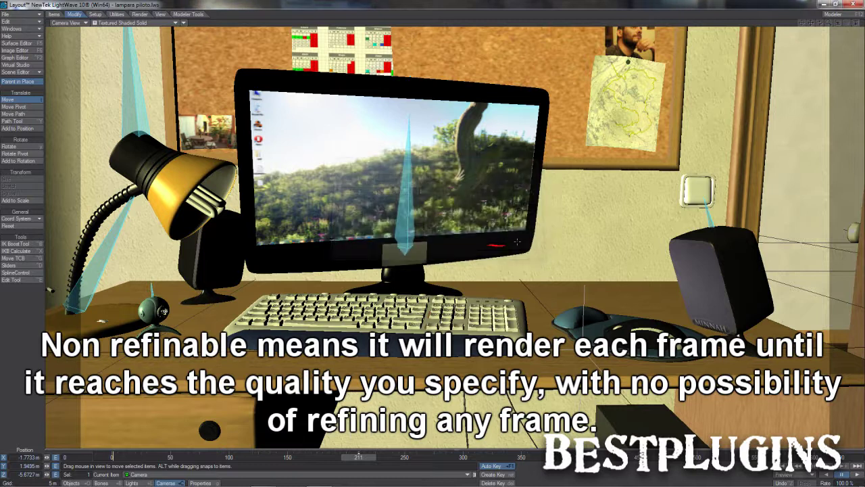